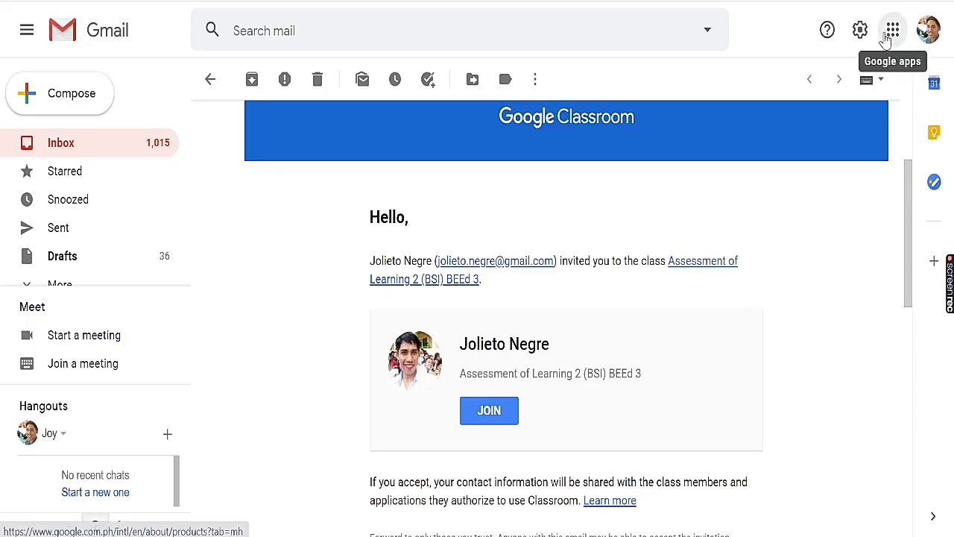
Step: Switch from Gmail to Google Classroom using the Google apps grid
left_click(892, 30)
left_click_drag(896, 132, 924, 67)
scroll(943, 254, "down", 4)
scroll(942, 253, "down", 5)
scroll(930, 405, "up", 10)
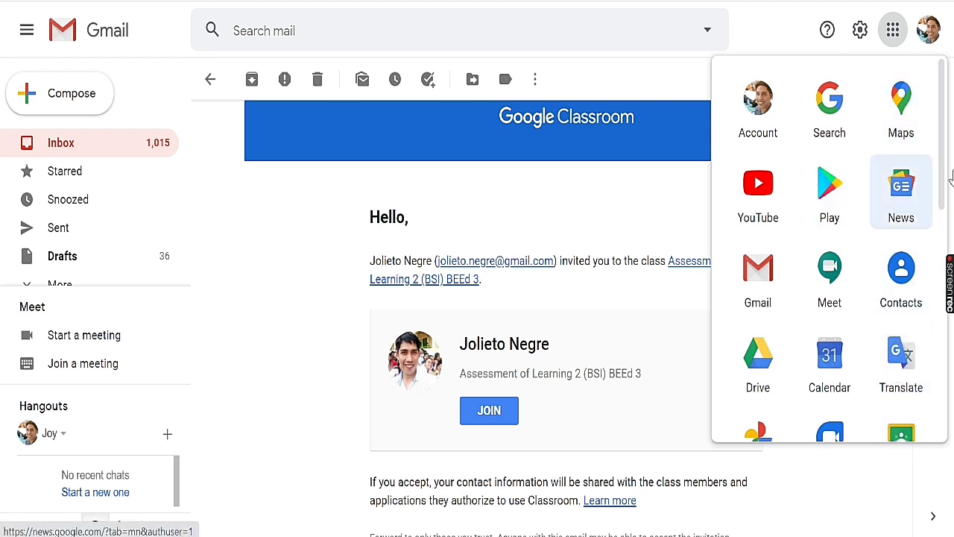
left_click_drag(942, 187, 943, 236)
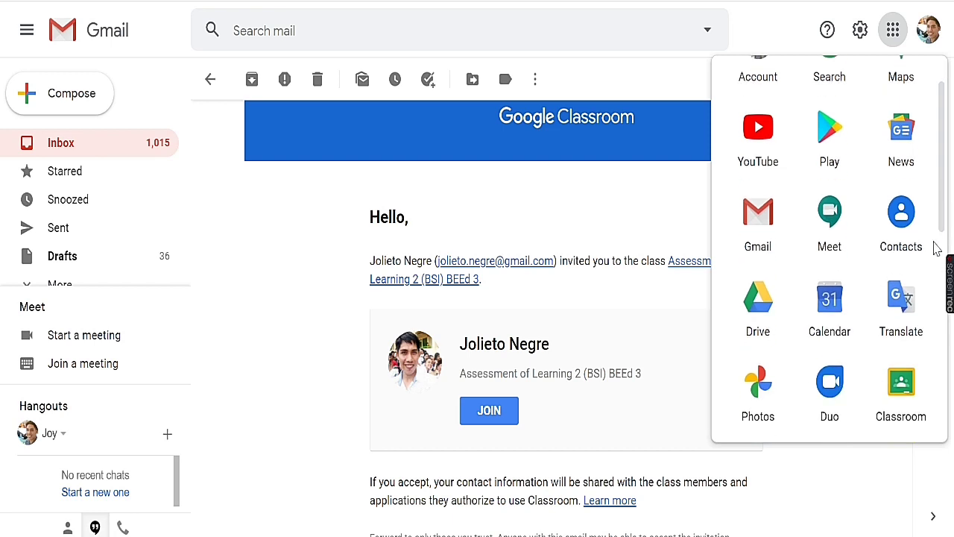
left_click(887, 412)
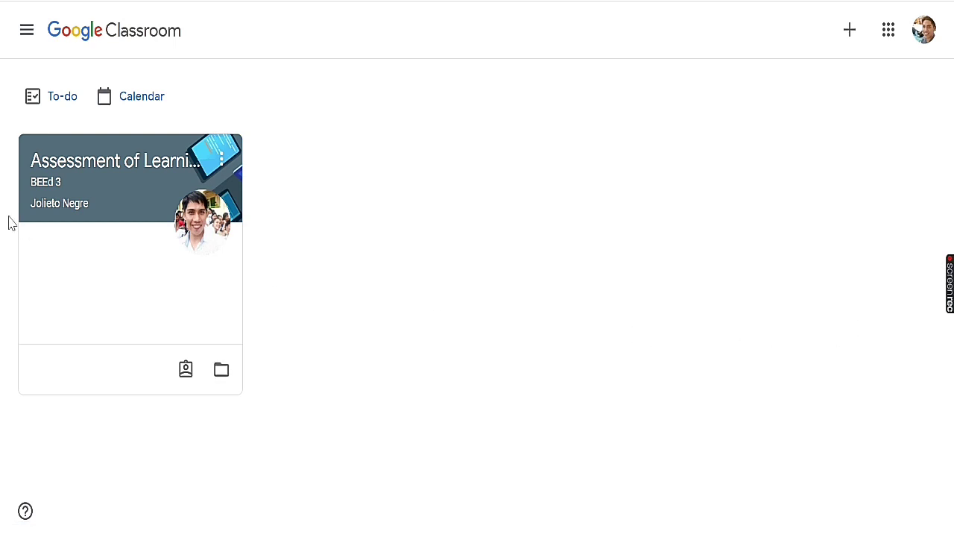
Step: Open the Assessment of Learning 2 (BSI) class's Classwork list and expand the guidelines assignment
left_click(113, 179)
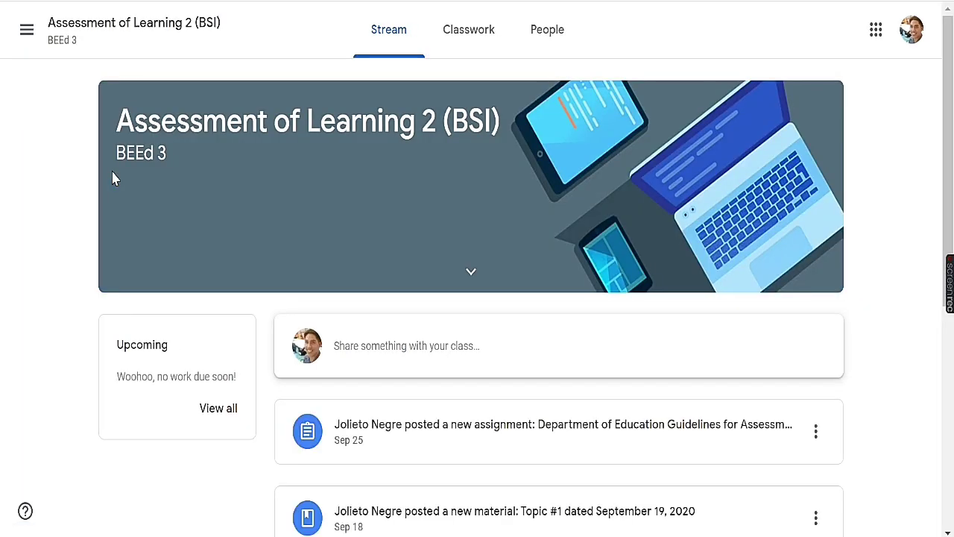
left_click(471, 46)
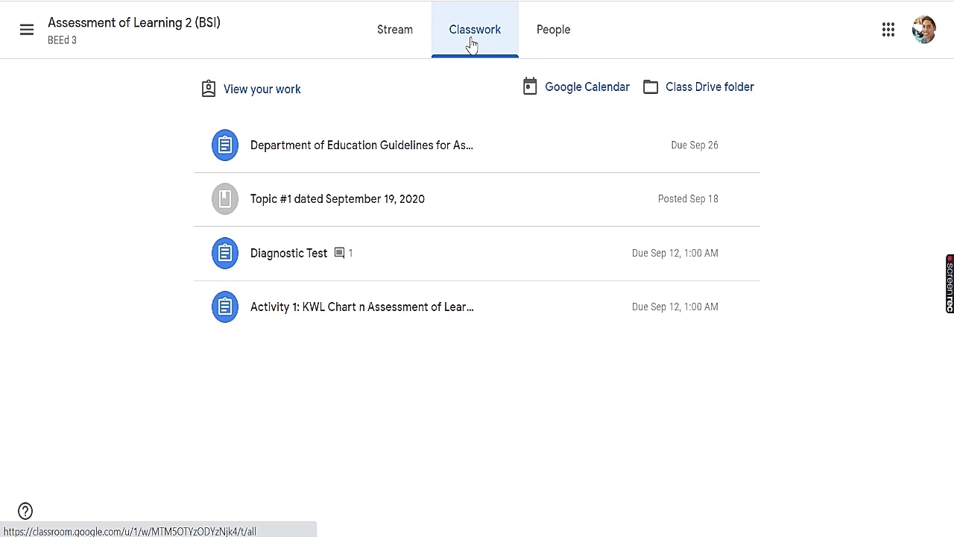
left_click(386, 149)
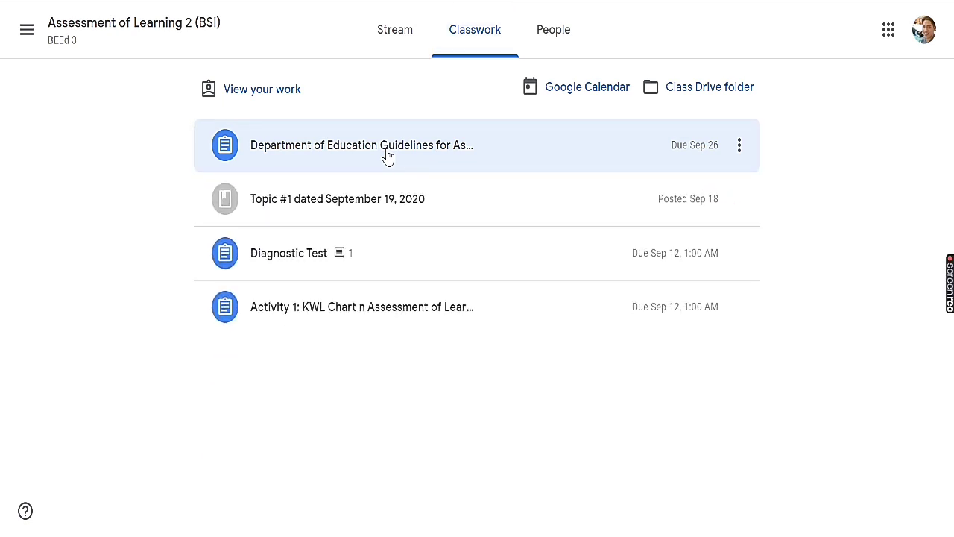
Step: View the Department of Education Guidelines for Assessment assignment page and close the Add or create tip
left_click(386, 149)
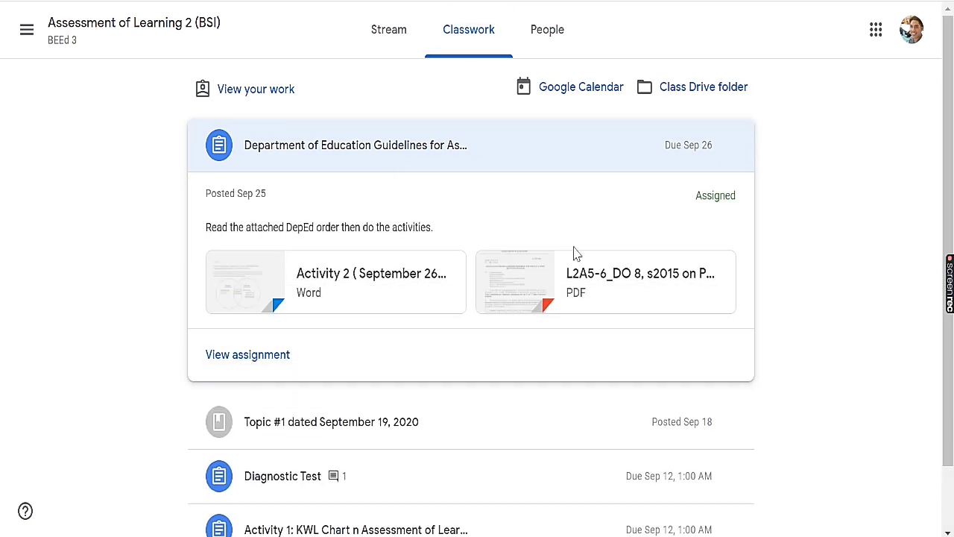
left_click(276, 361)
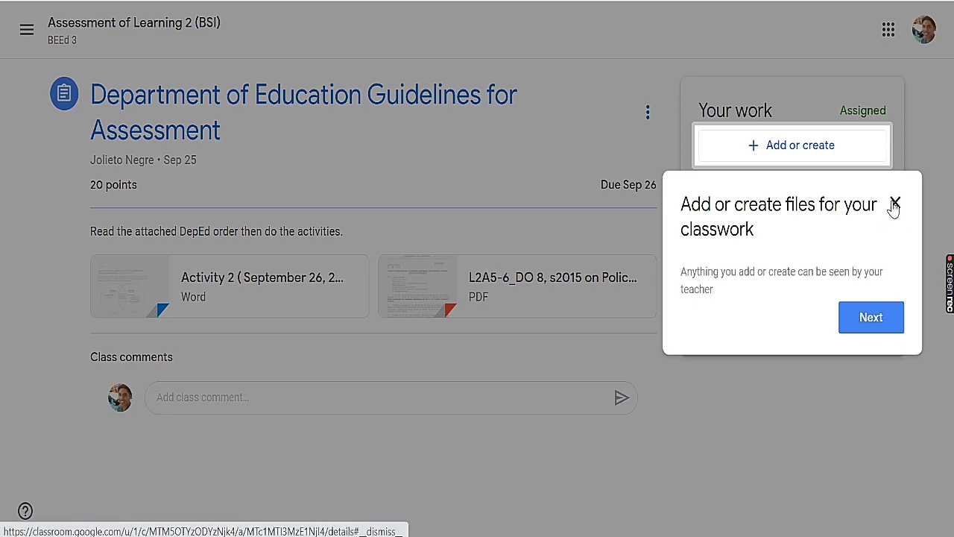
left_click(894, 205)
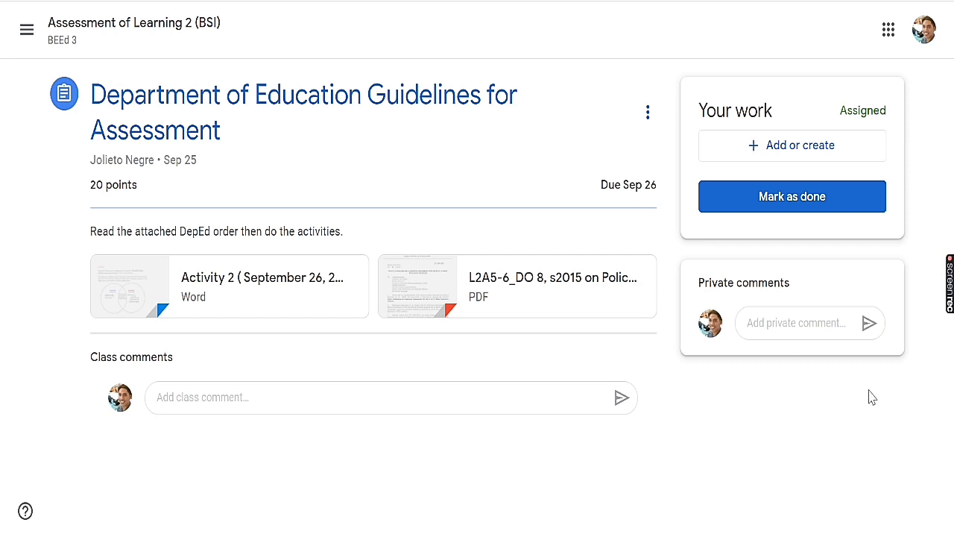
Step: Choose Add or create > File and browse the computer from the UPLOAD tab
left_click(755, 155)
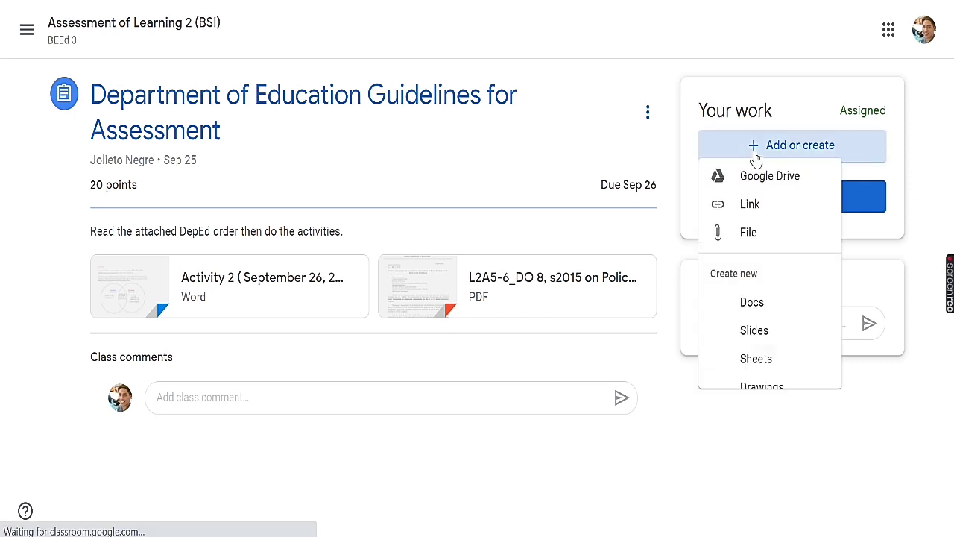
left_click(754, 250)
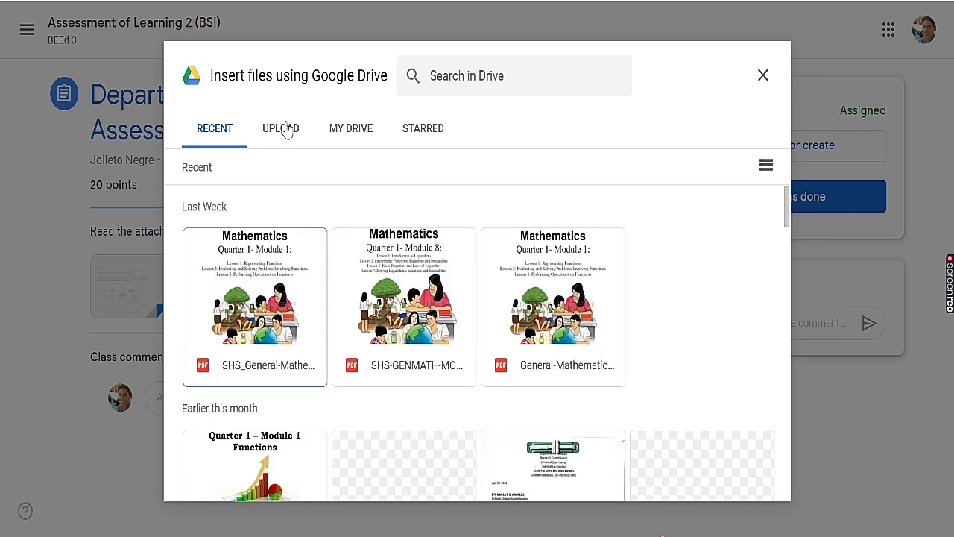
left_click(287, 130)
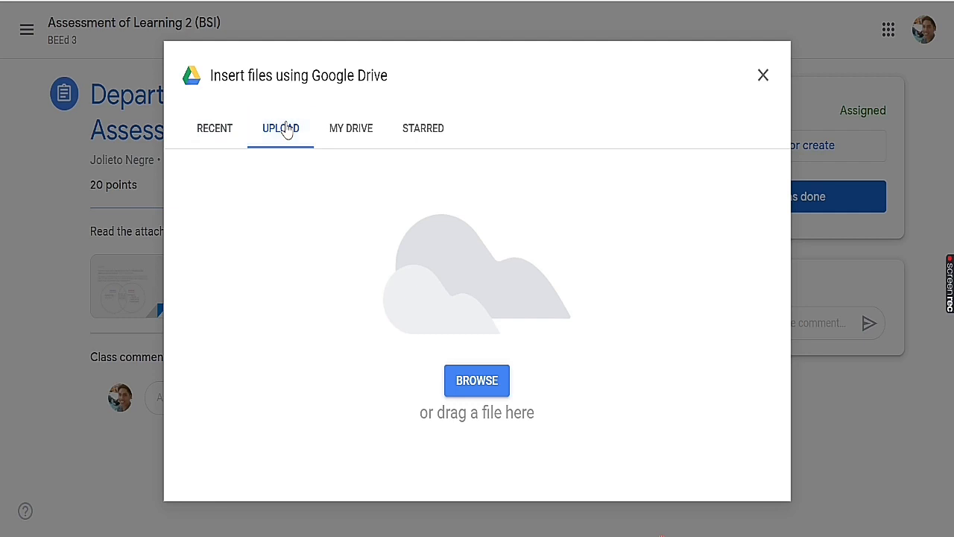
left_click(481, 386)
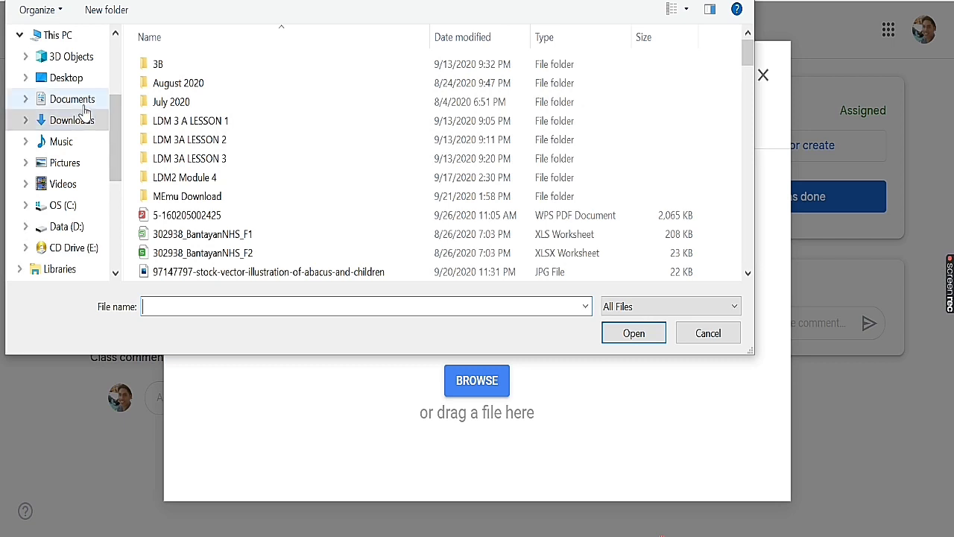
Step: Upload the Answers for Activity 2 document from the assessment 2 folder to the assignment
scroll(115, 126, "up", 3)
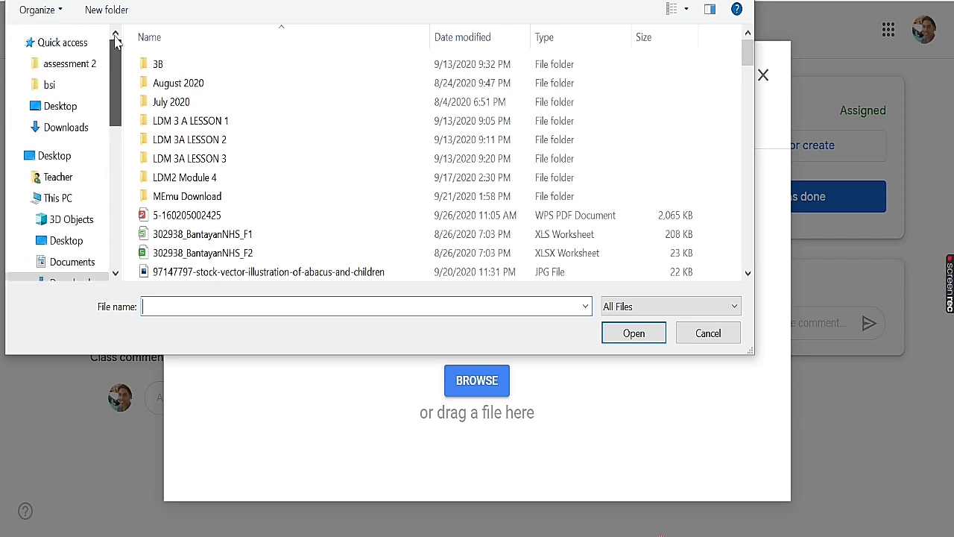
left_click(70, 66)
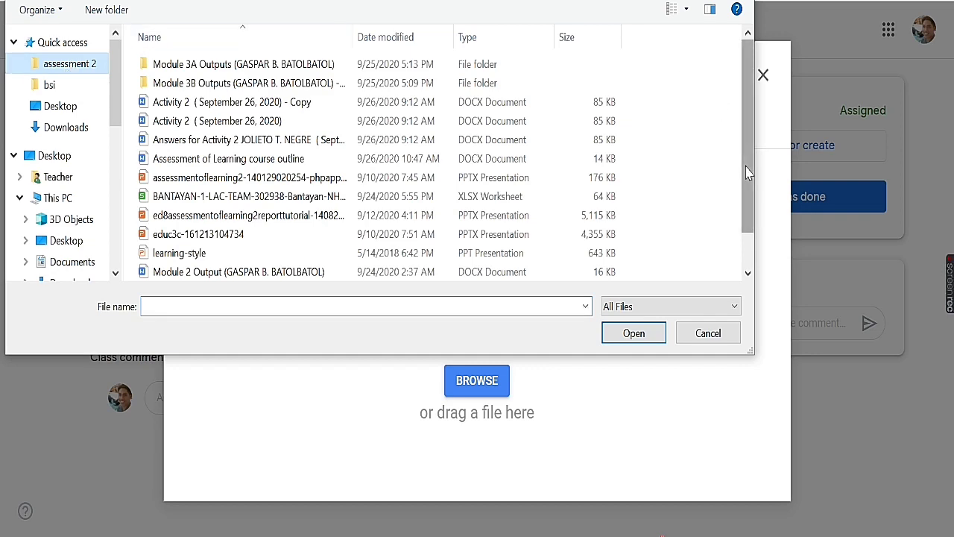
left_click_drag(748, 172, 748, 187)
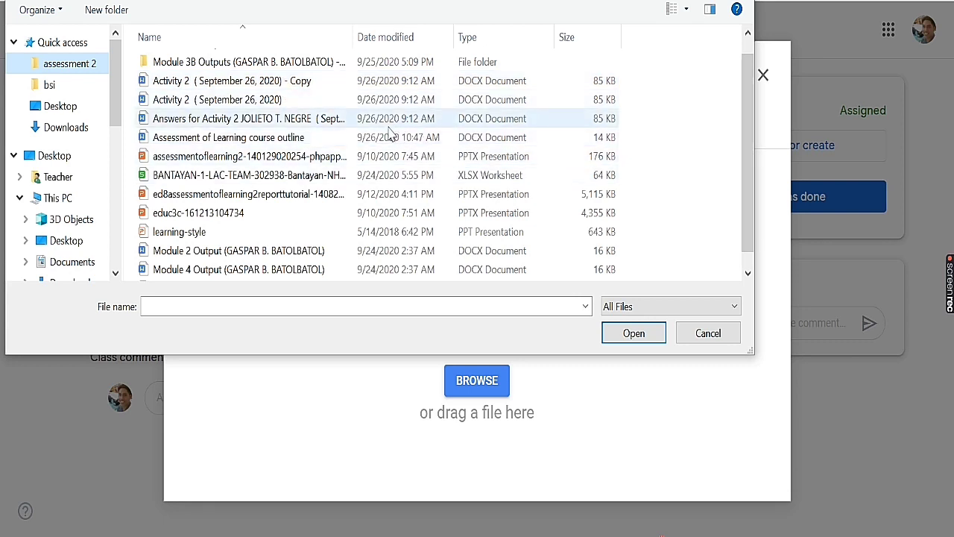
left_click(273, 125)
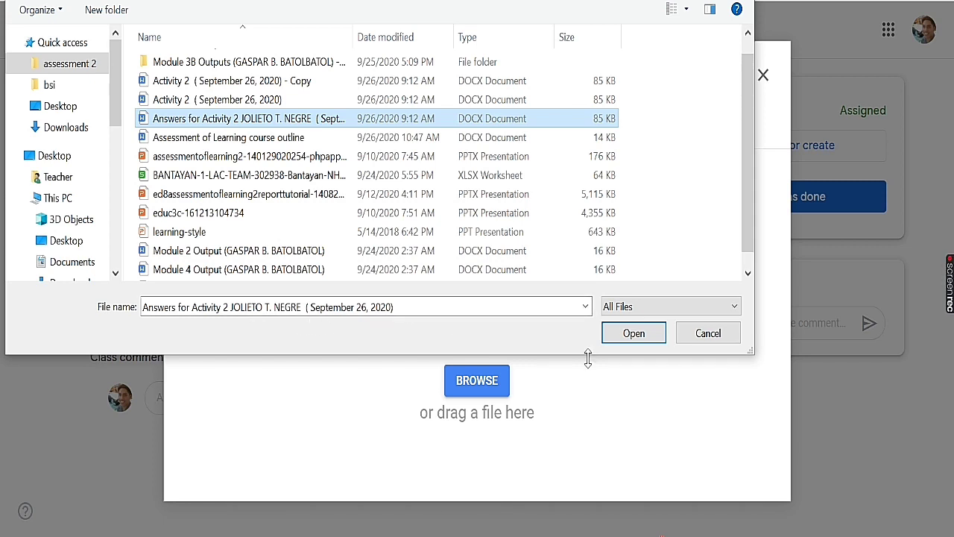
left_click(632, 334)
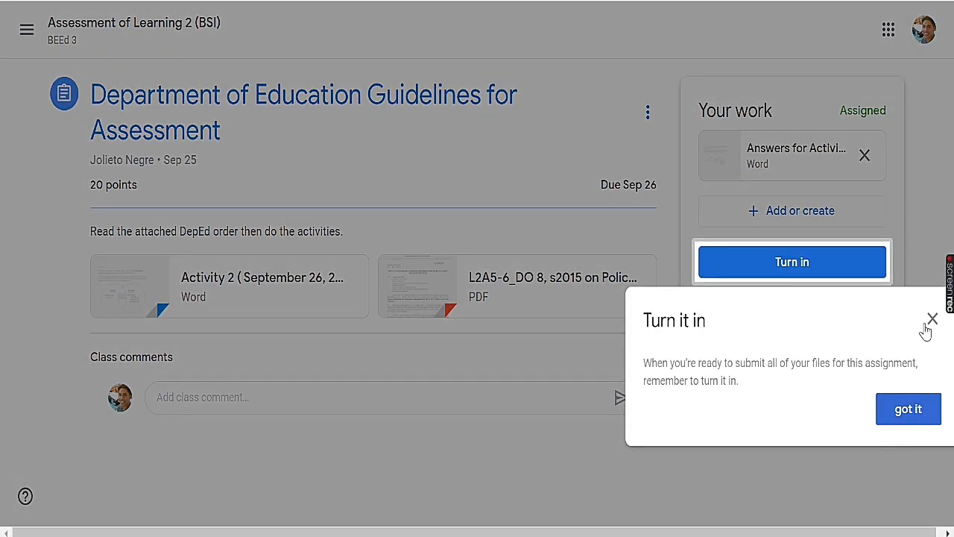
Step: Close the Turn it in tip and show the Add or create options
left_click(933, 321)
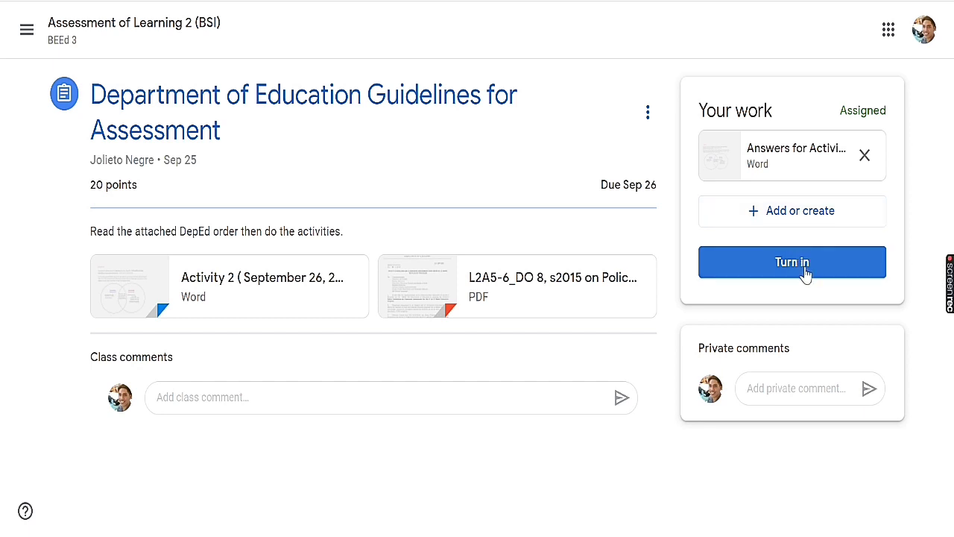
left_click(782, 216)
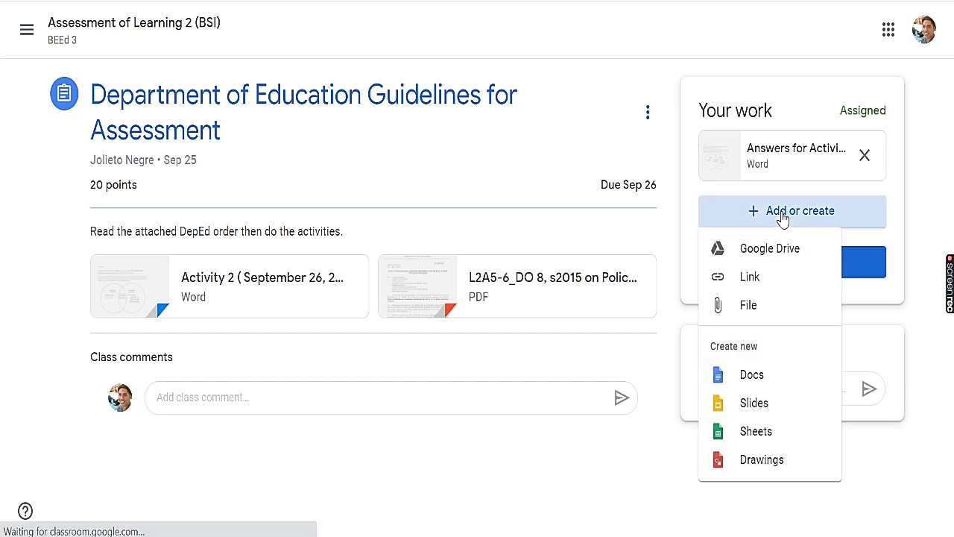
Step: Upload 'Activity 2 ( September 26, 2020)' from the assessment 2 folder as a second file
left_click(749, 306)
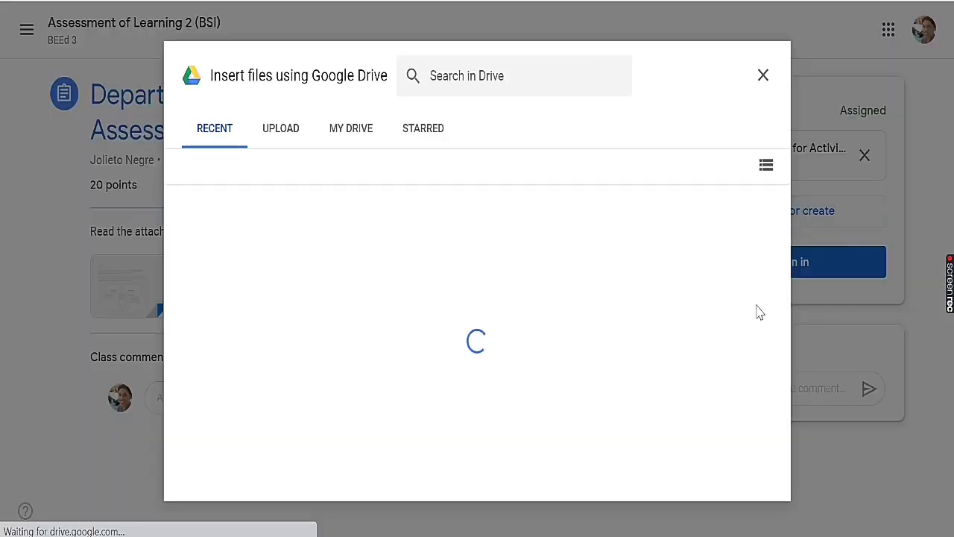
left_click(292, 138)
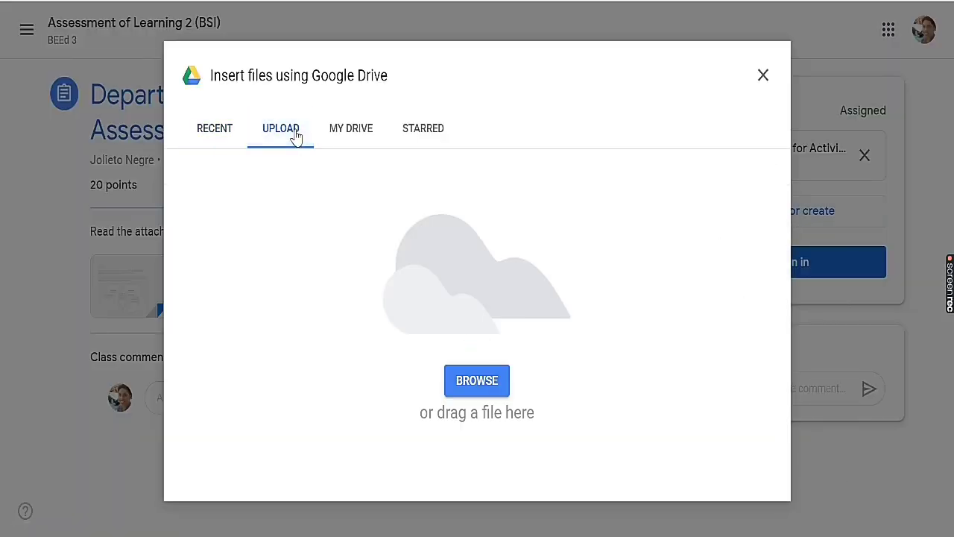
left_click(482, 381)
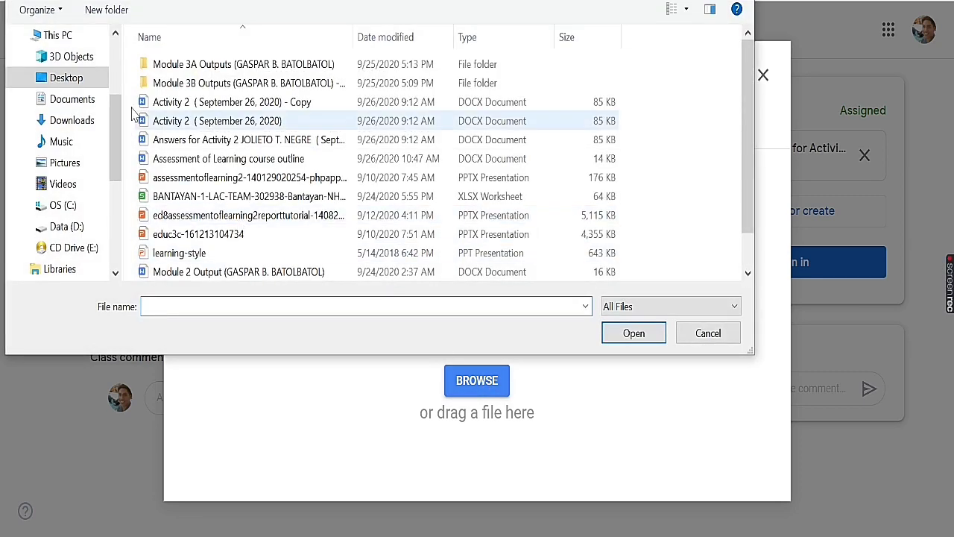
left_click_drag(119, 121, 119, 50)
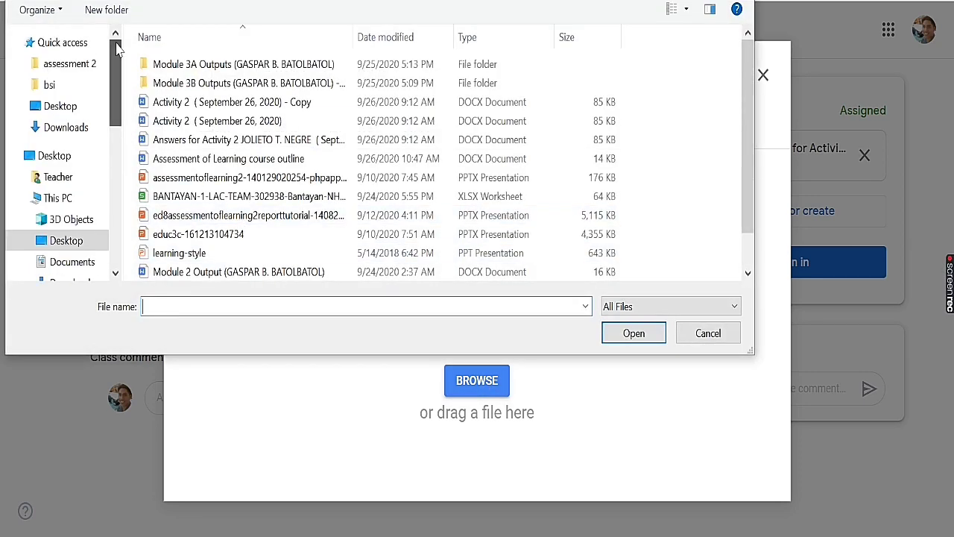
left_click(75, 67)
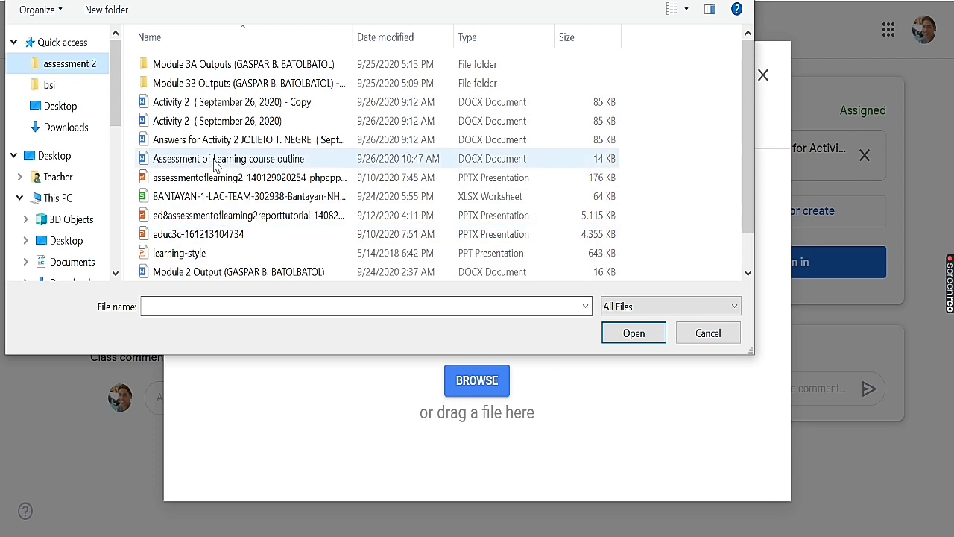
double_click(191, 122)
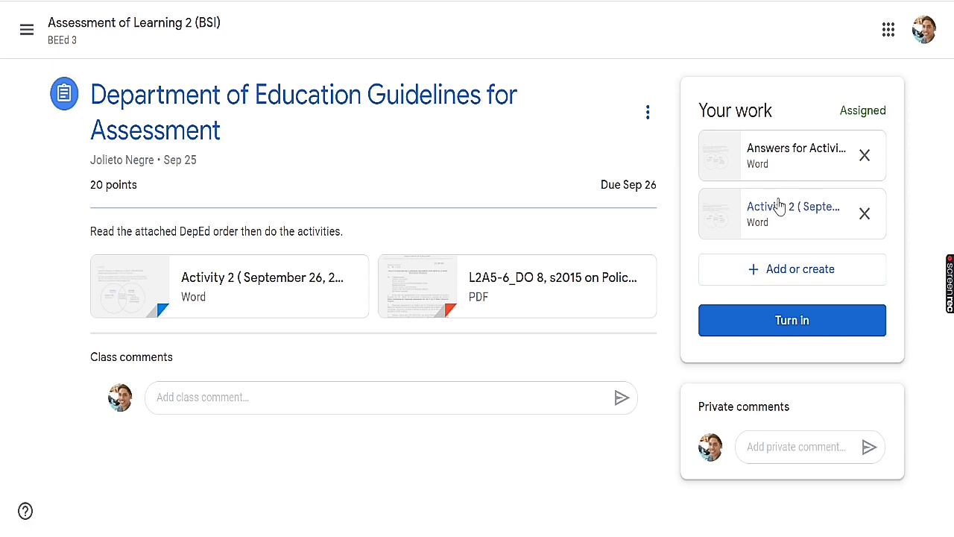
Step: Turn in the assignment and confirm submitting both Word attachments
left_click(775, 322)
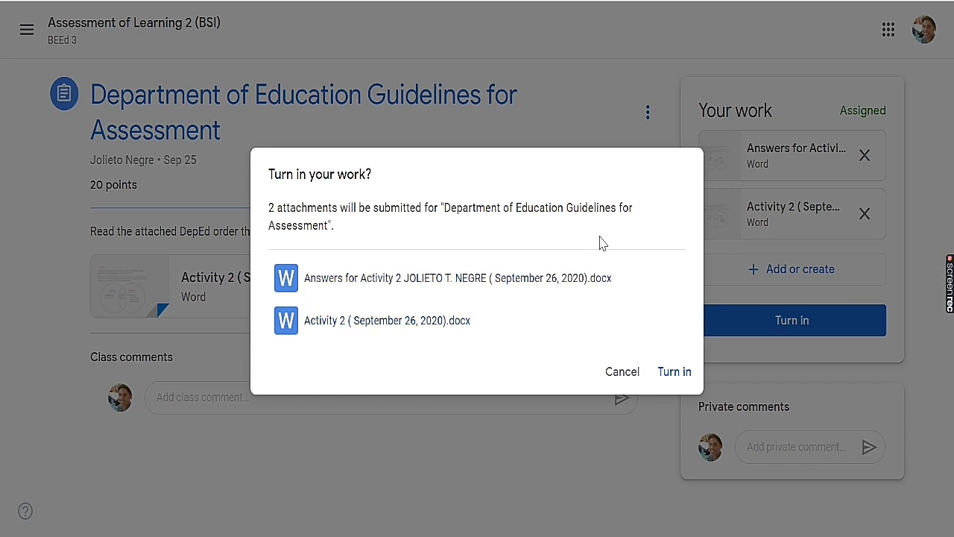
left_click(668, 379)
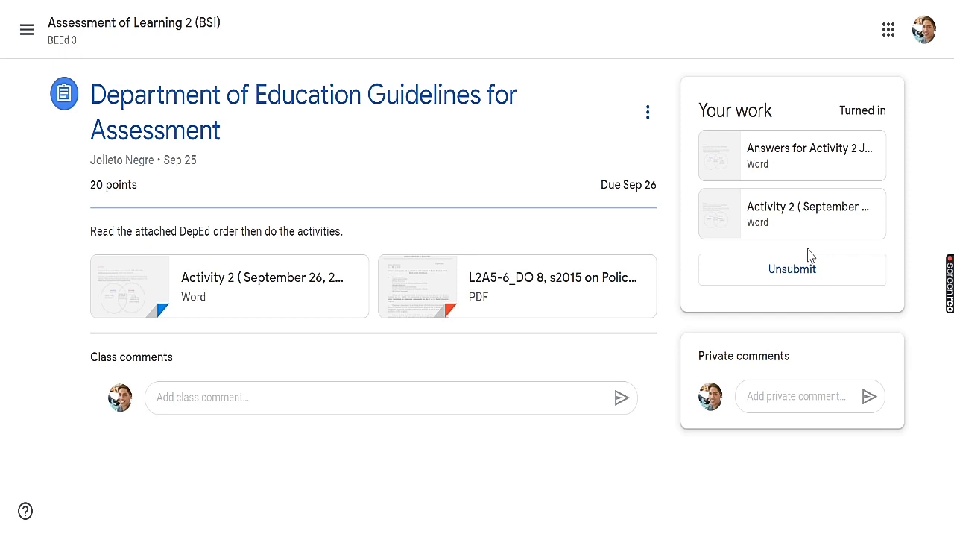
Step: Send the private comment 'Good morning sir! here are my answers. Kindly open the attached files. Thank you!'
left_click(788, 404)
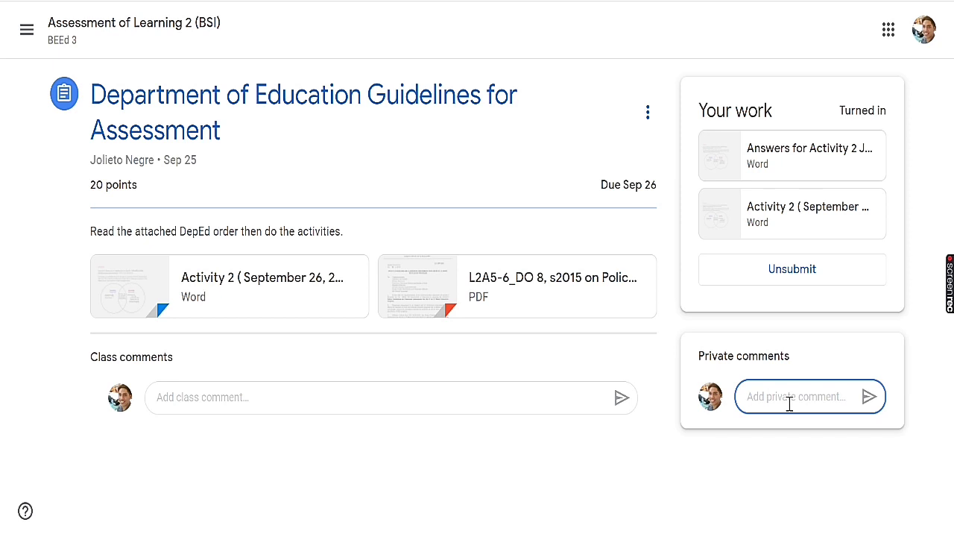
type("sIR, HERE")
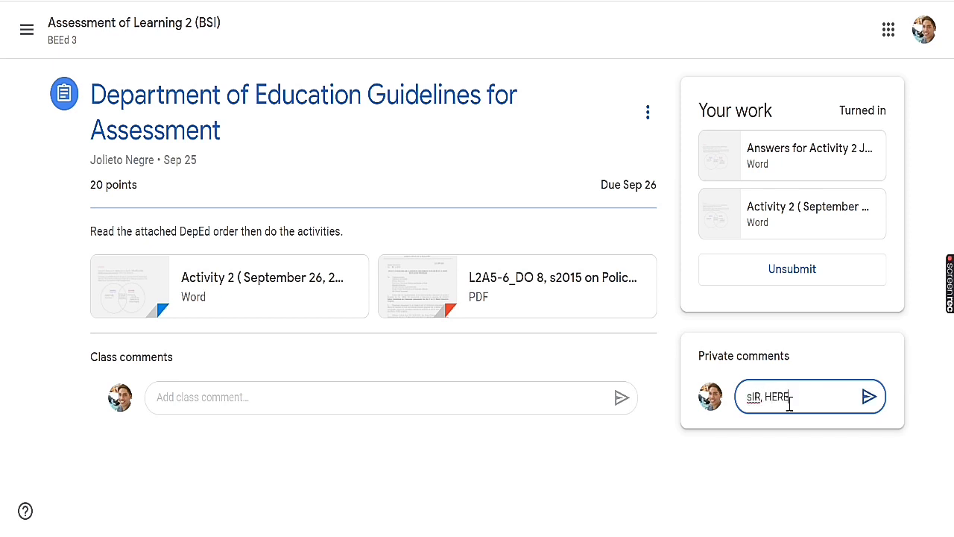
key("BackSpace")
key("BackSpace")
key("BackSpace")
key("BackSpace")
key("BackSpace")
key("BackSpace")
key("BackSpace")
key("BackSpace")
key("BackSpace")
type("Sir her")
key("BackSpace")
key("BackSpace")
key("BackSpace")
key("BackSpace")
key("BackSpace")
key("BackSpace")
key("BackSpace")
type("Good mo")
type("rnin")
type("g sir! here ")
type("R")
type("ARE")
key("BackSpace")
key("BackSpace")
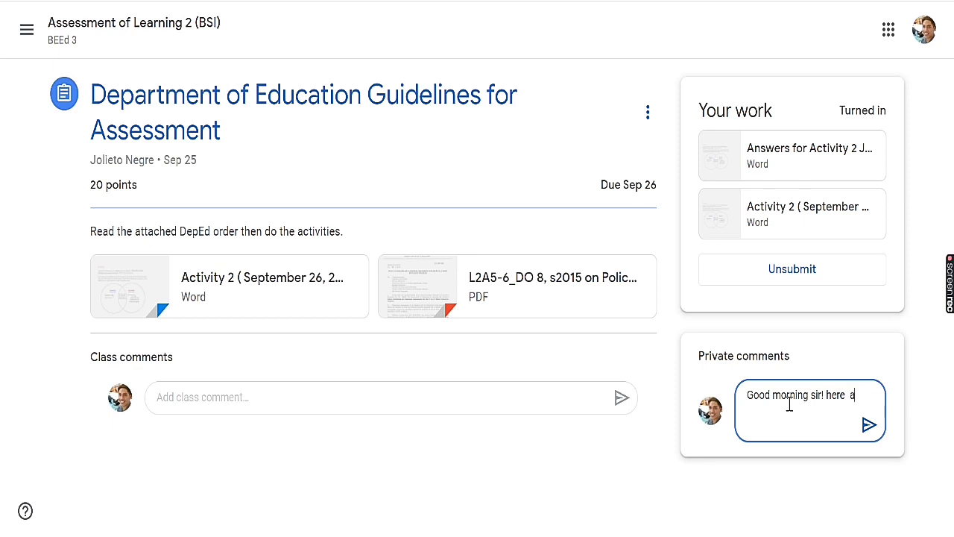
type("re my a")
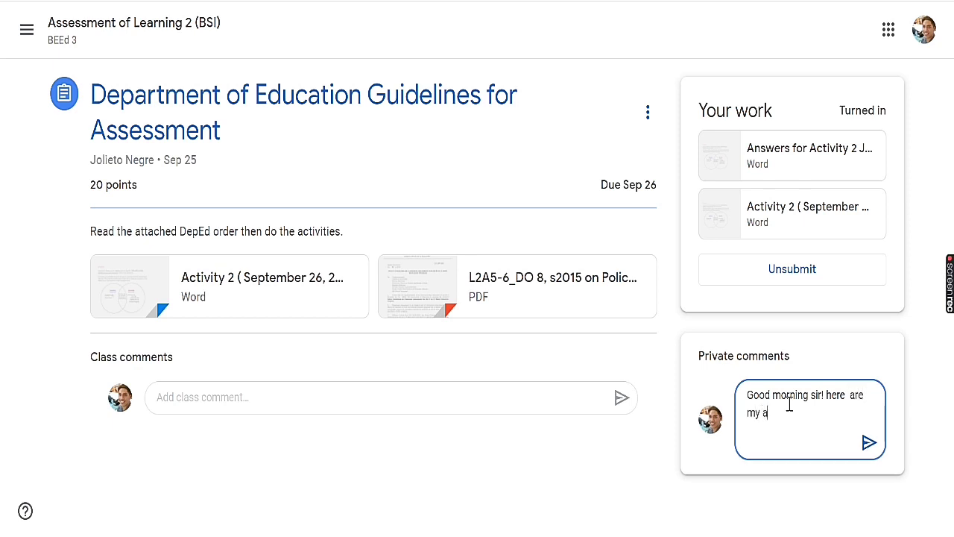
type("nswers.")
type(",")
type(" K")
type("indly")
type(" open")
type(" the a")
type("ttached files")
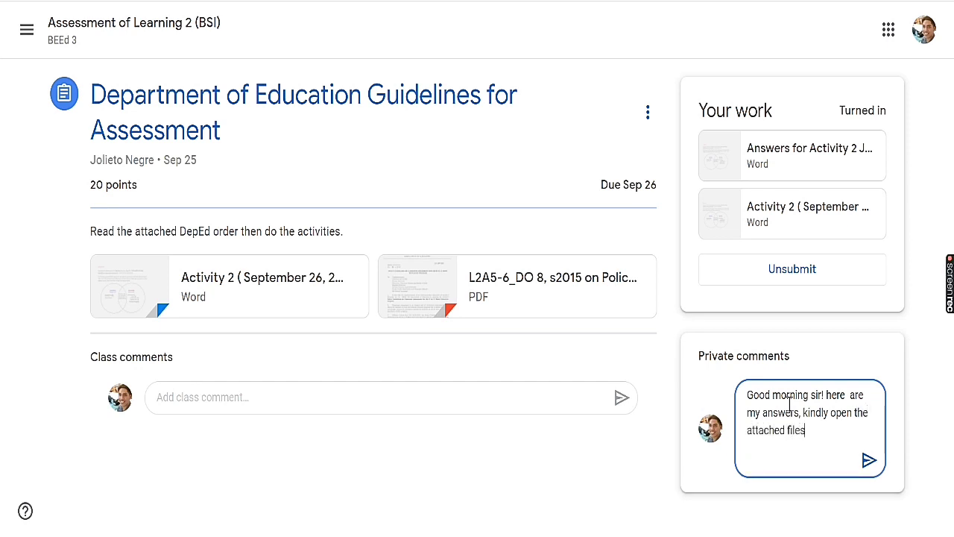
type(". Thank you!")
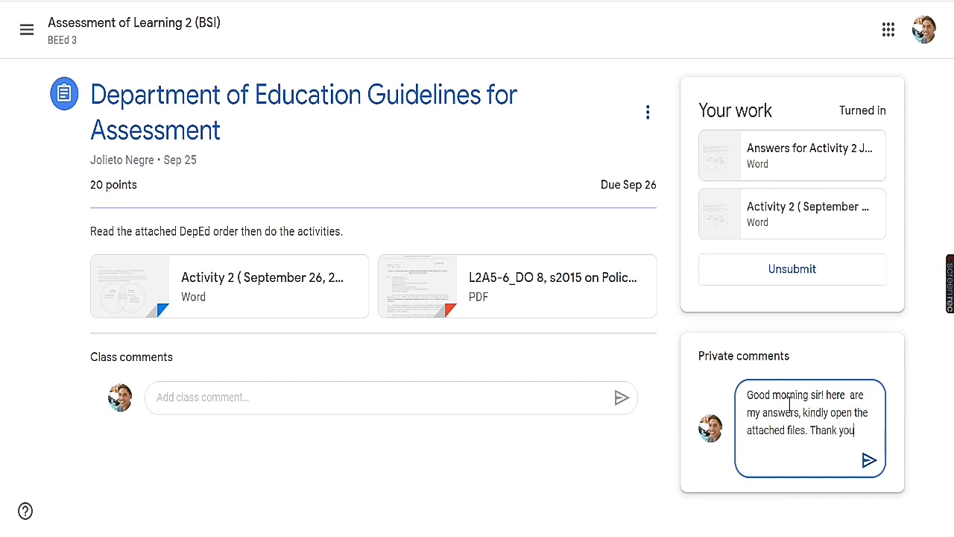
left_click(869, 459)
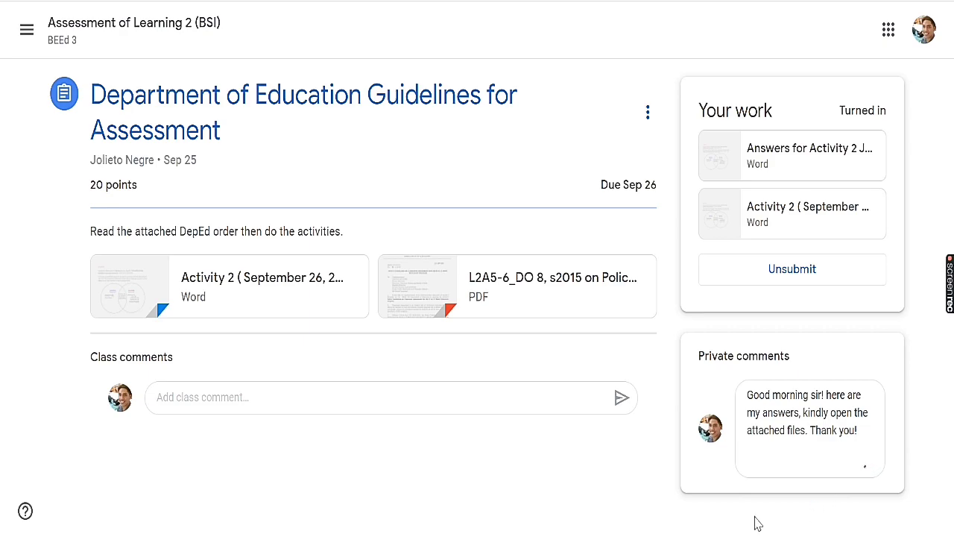